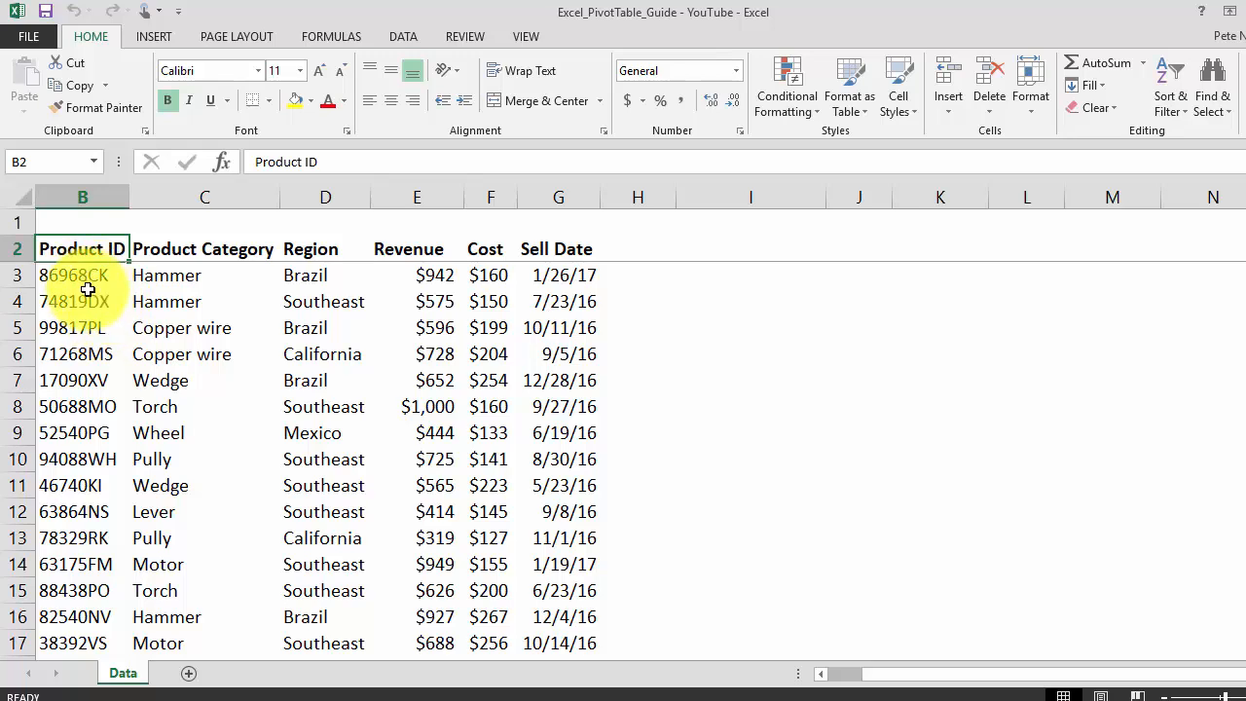
- Examine one record of the source data across the Product ID, Product Category, Region, Revenue, Cost and Sell Date columns
{"action": "left_click", "coordinate": [105, 299]}
{"action": "left_click", "coordinate": [156, 300]}
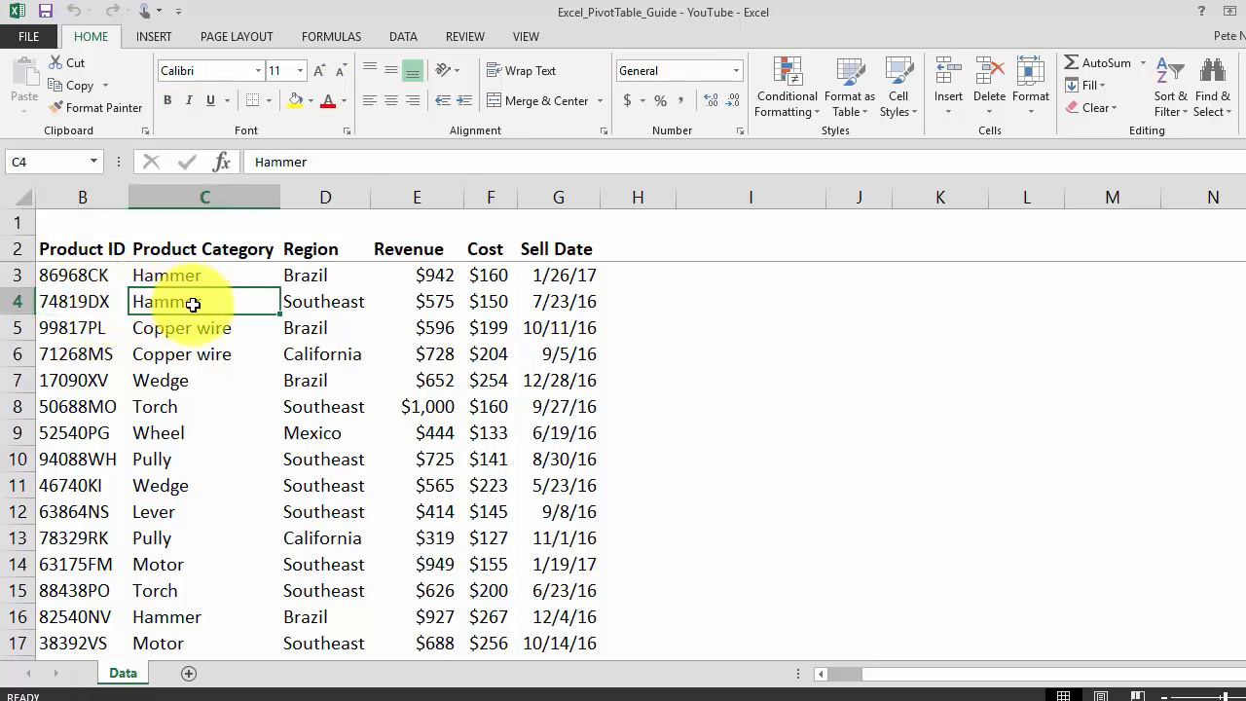
{"action": "left_click", "coordinate": [329, 312]}
{"action": "left_click", "coordinate": [426, 300]}
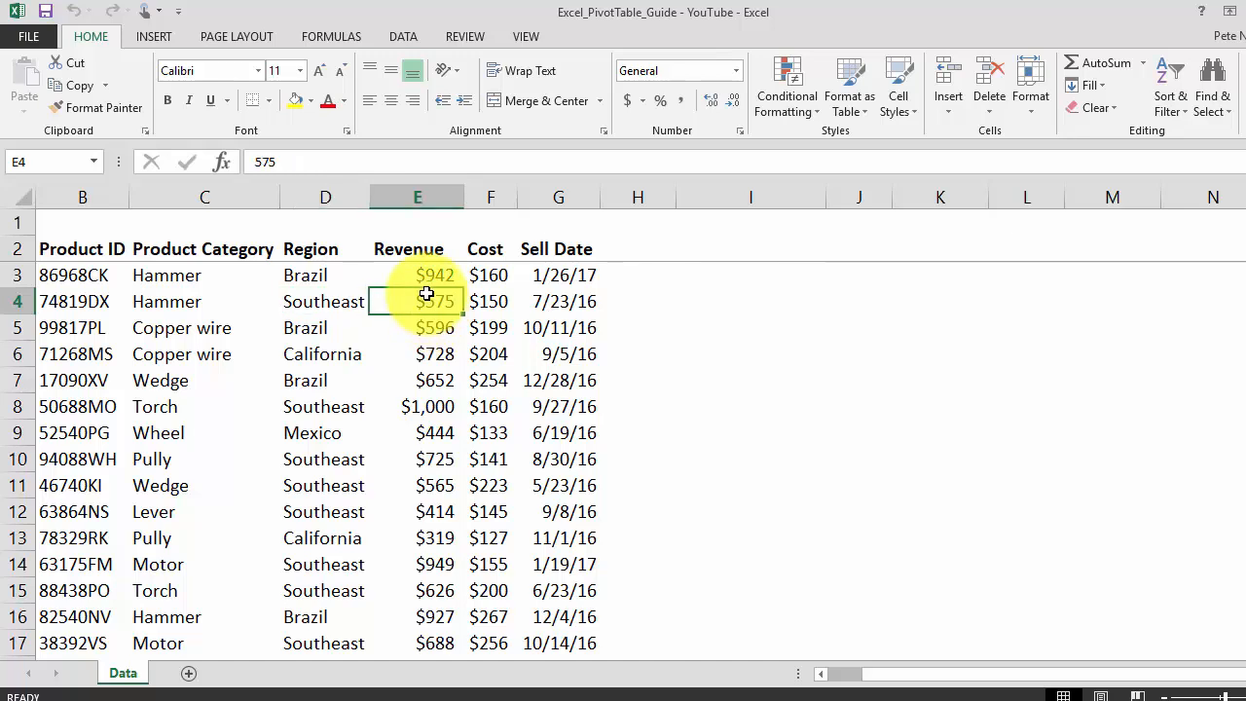
{"action": "left_click", "coordinate": [493, 303]}
{"action": "left_click", "coordinate": [581, 302]}
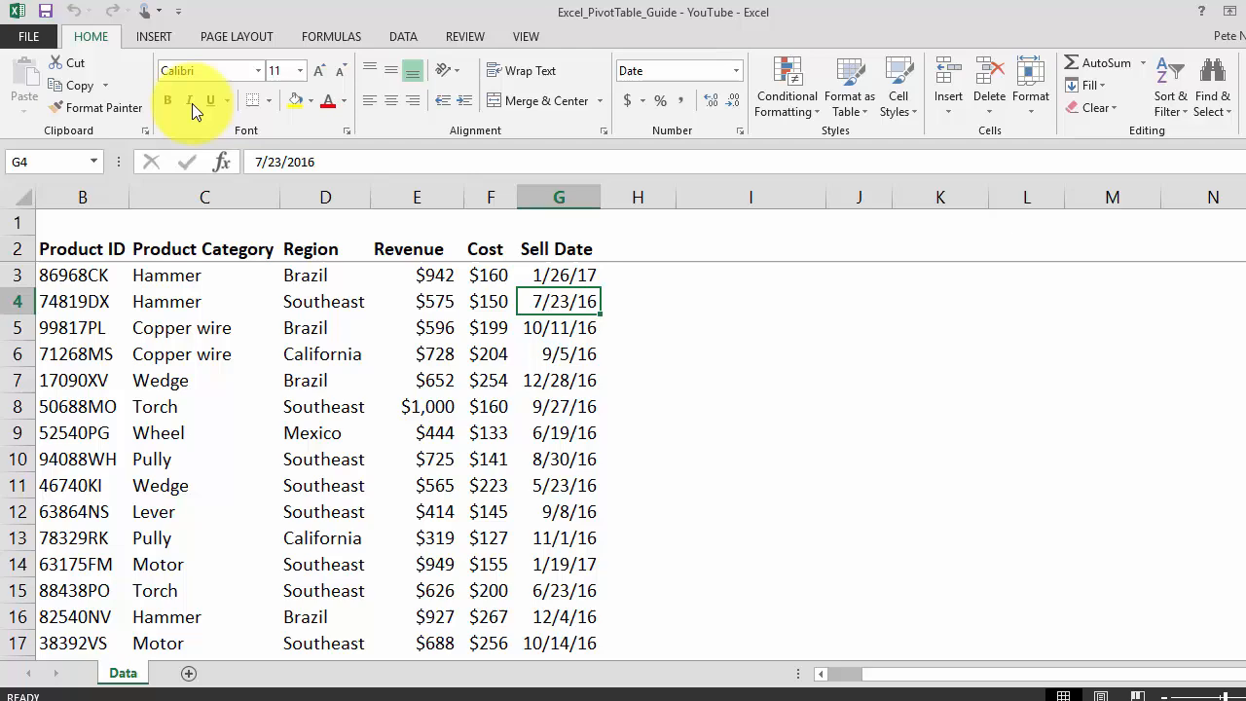
- Create a PivotTable on a new worksheet from the source range Data!$B$2:$G$10999
{"action": "left_click", "coordinate": [153, 36]}
{"action": "left_click", "coordinate": [53, 97]}
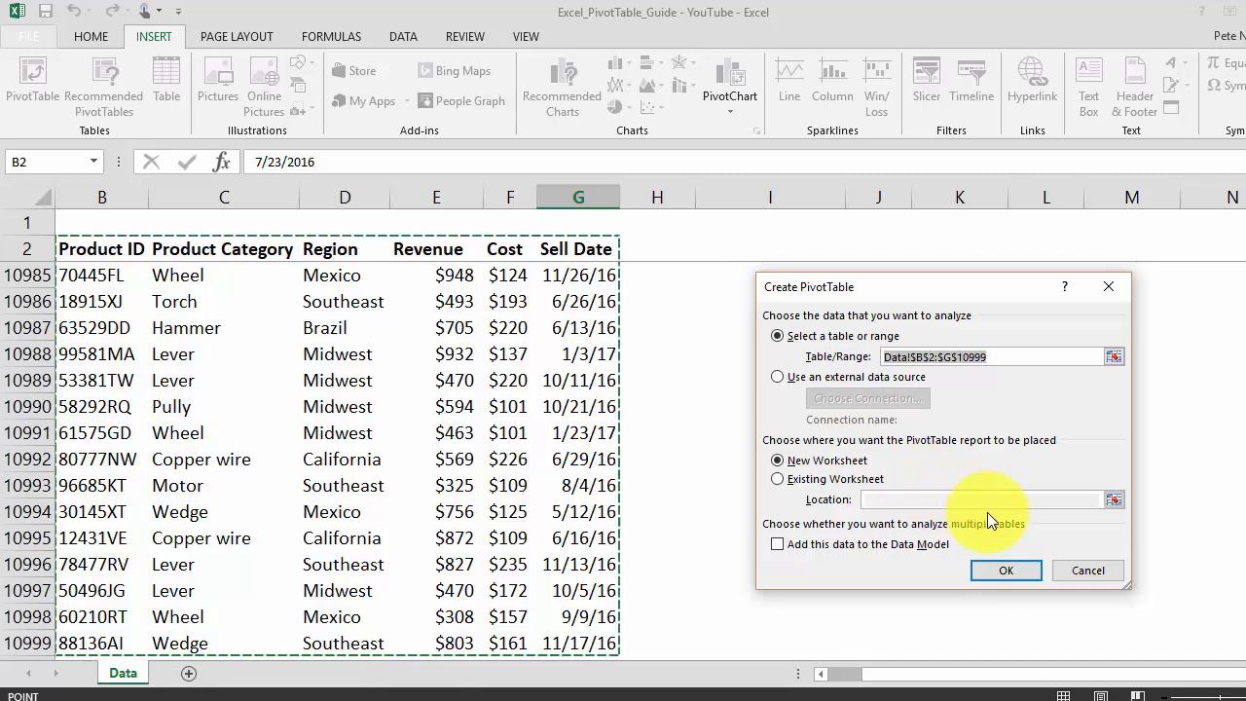
{"action": "left_click", "coordinate": [1007, 570]}
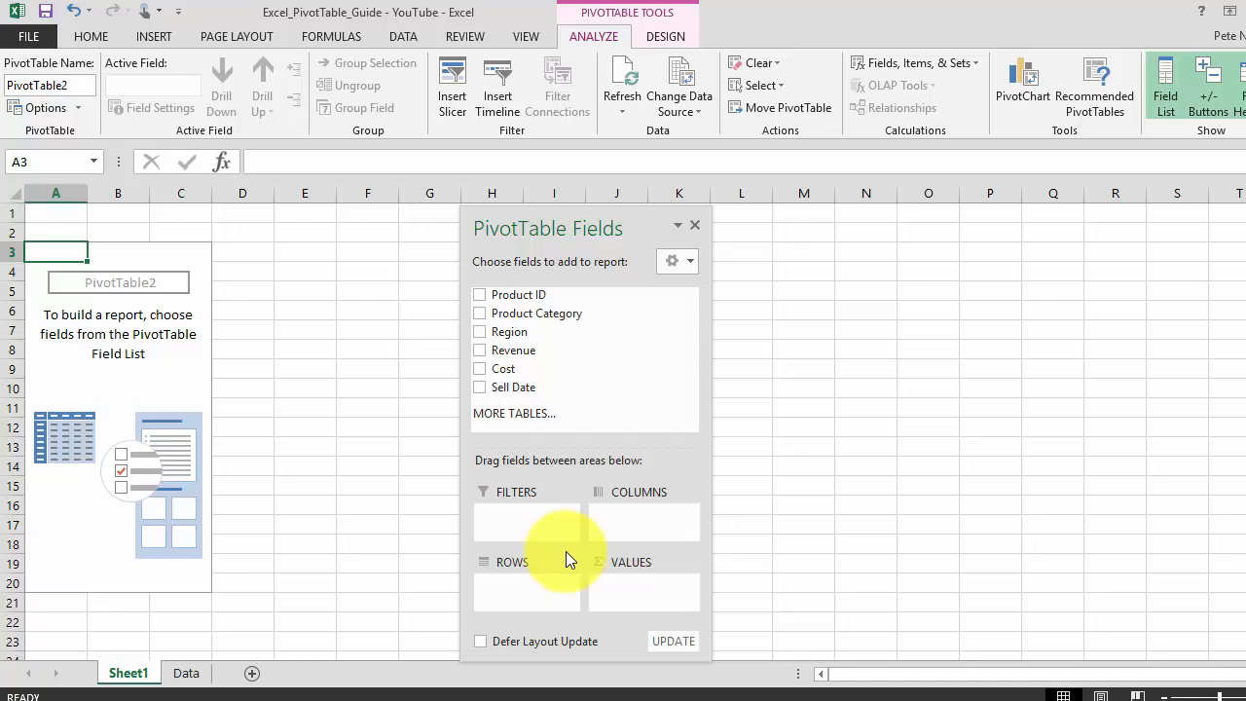
- Lay out the PivotTable with Product Category as rows and Sell Date as columns
{"action": "left_click_drag", "start_coordinate": [556, 323], "coordinate": [534, 590]}
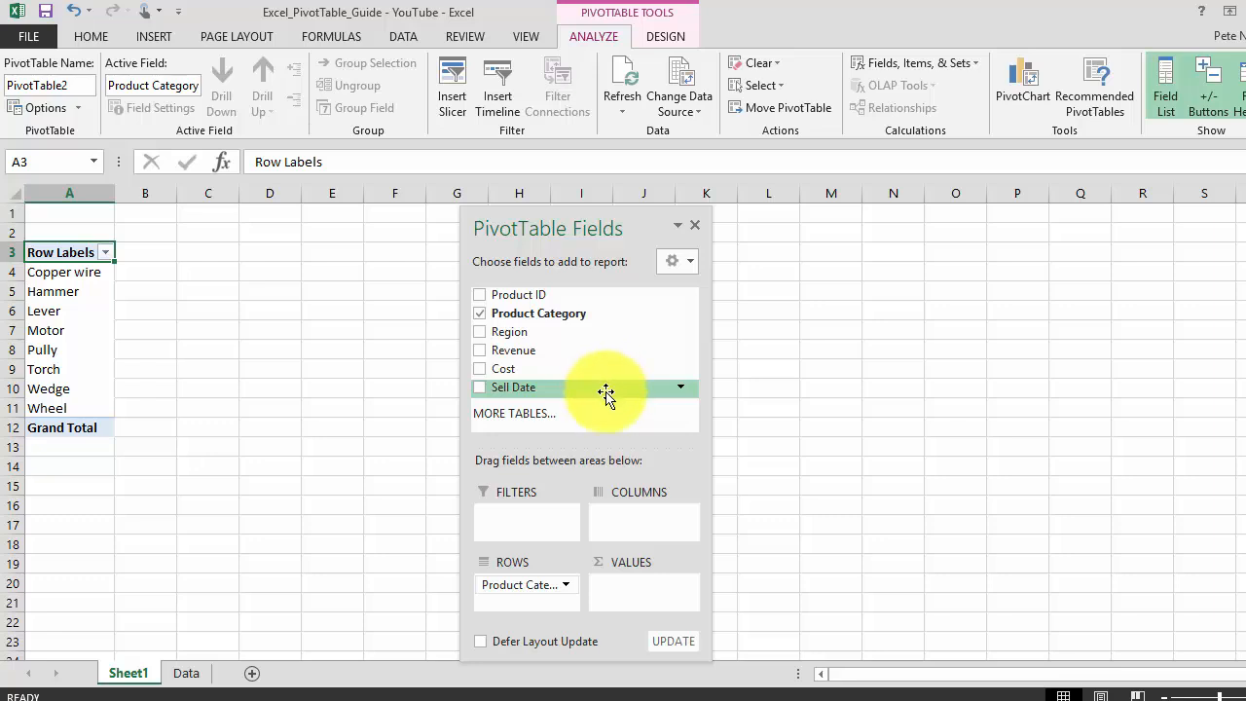
{"action": "left_click_drag", "start_coordinate": [606, 393], "coordinate": [665, 517]}
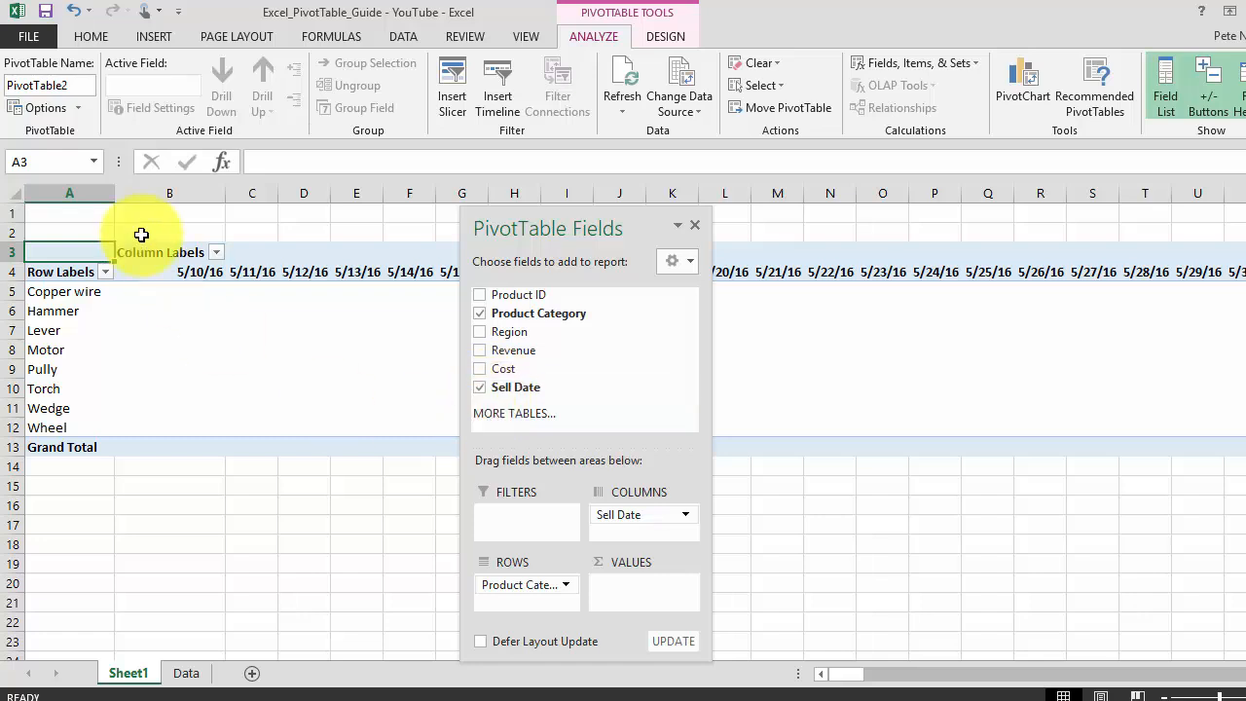
- Group the Sell Date column labels by Years only, leaving Months out of the grouping
{"action": "left_click", "coordinate": [191, 277]}
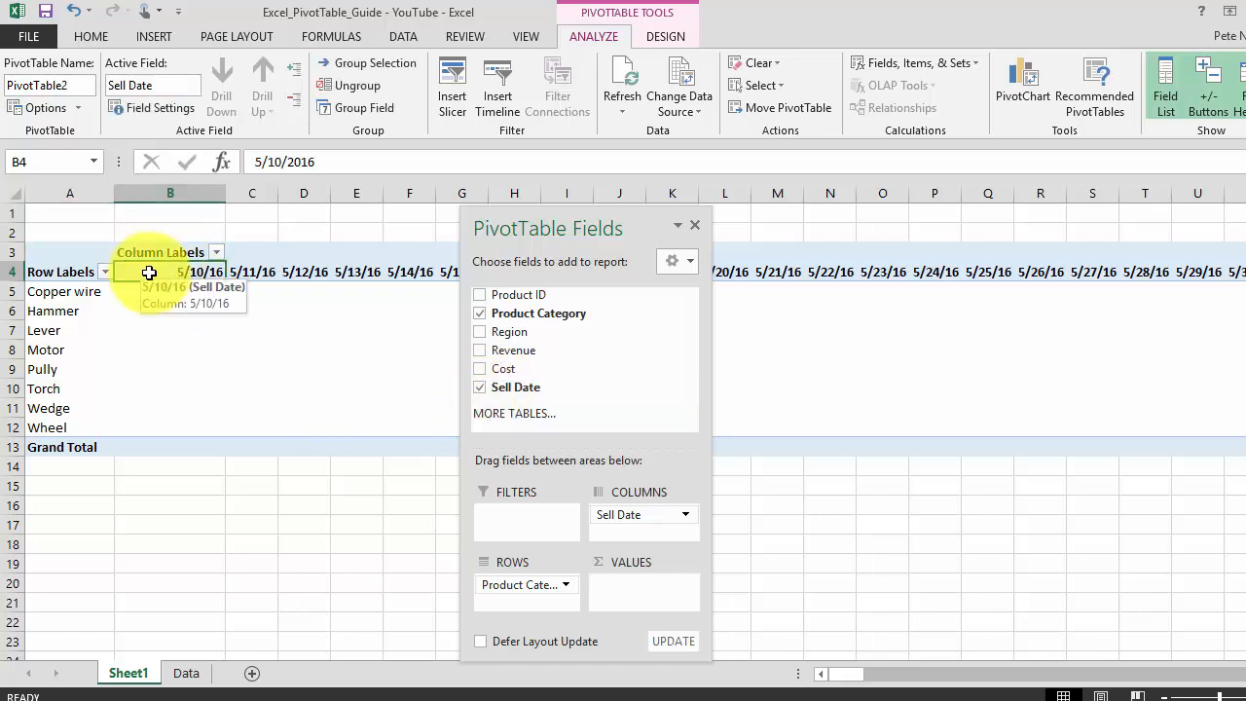
{"action": "right_click", "coordinate": [149, 273]}
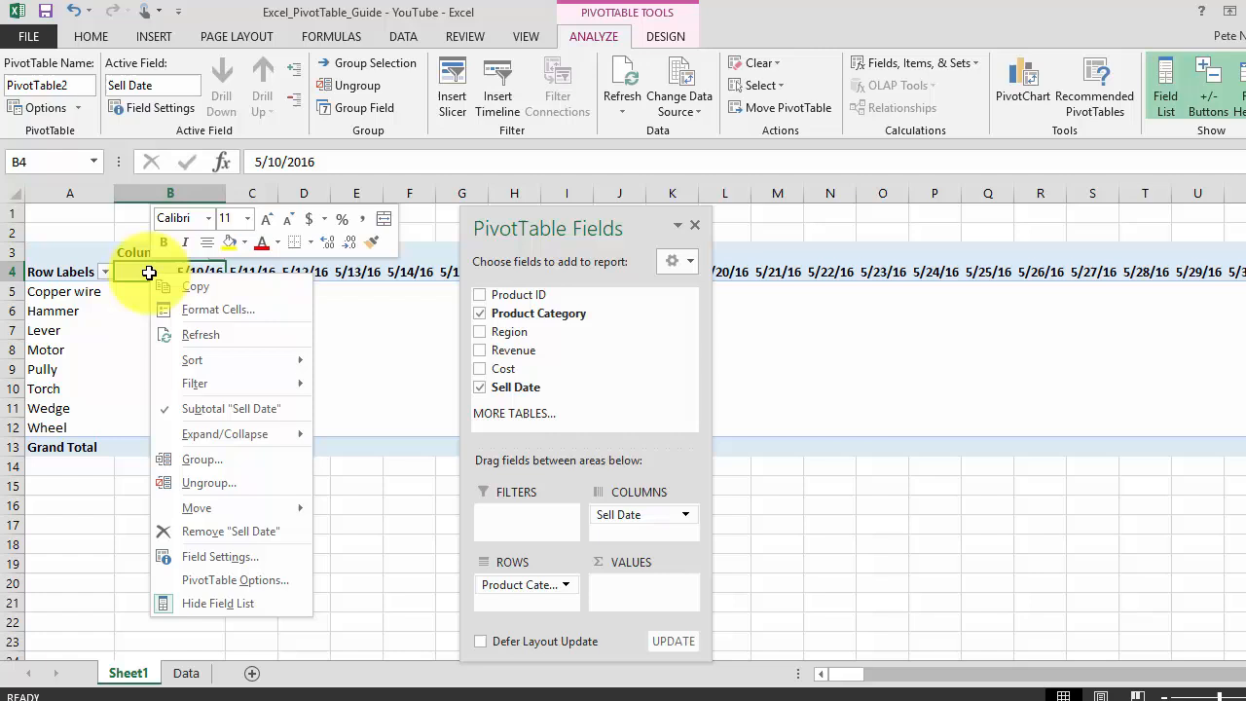
{"action": "left_click", "coordinate": [219, 459]}
{"action": "left_click", "coordinate": [178, 502]}
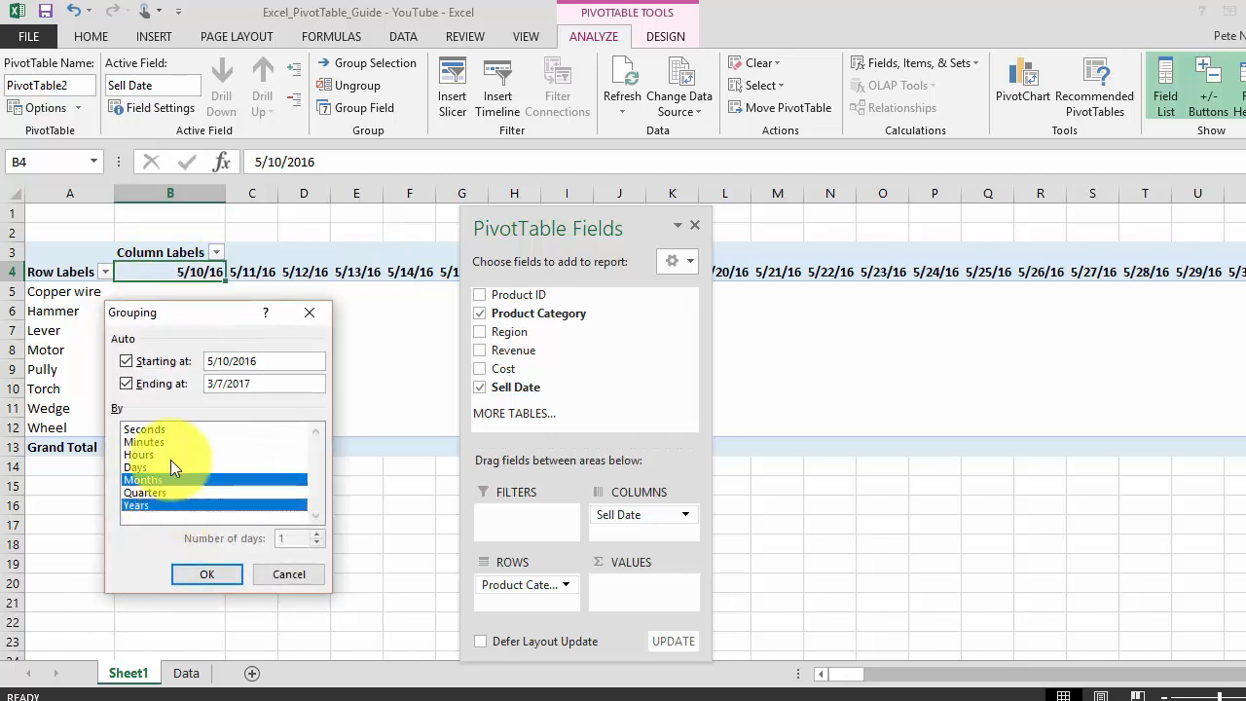
{"action": "left_click", "coordinate": [173, 480]}
{"action": "left_click", "coordinate": [201, 573]}
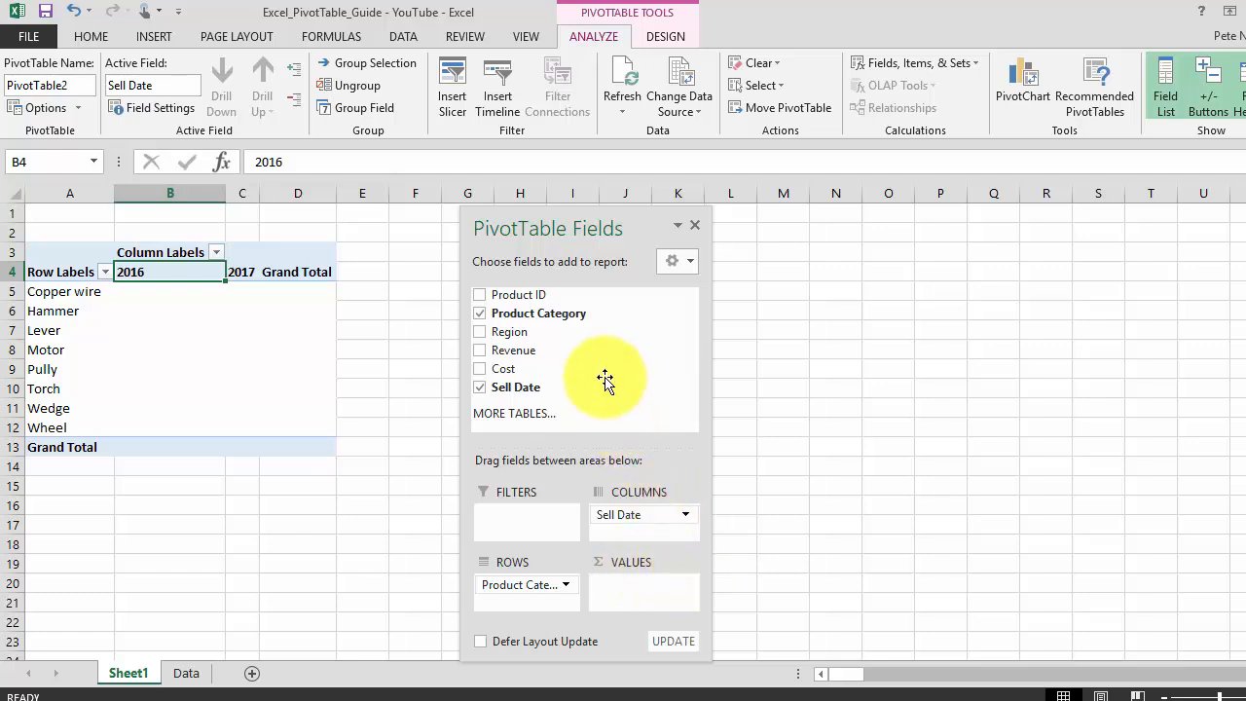
- Sum Revenue in the PivotTable's values area and format the figures as accounting dollars with no decimal places
{"action": "left_click_drag", "start_coordinate": [599, 356], "coordinate": [628, 574]}
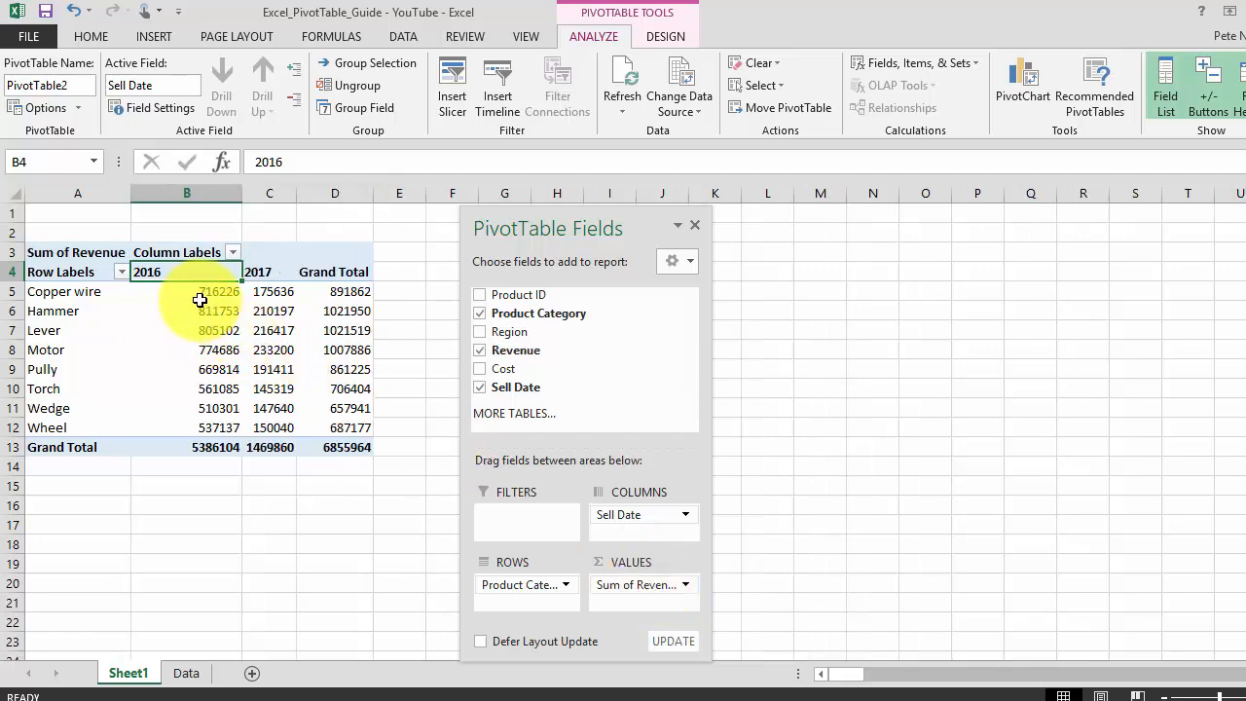
{"action": "left_click_drag", "start_coordinate": [199, 292], "coordinate": [341, 448]}
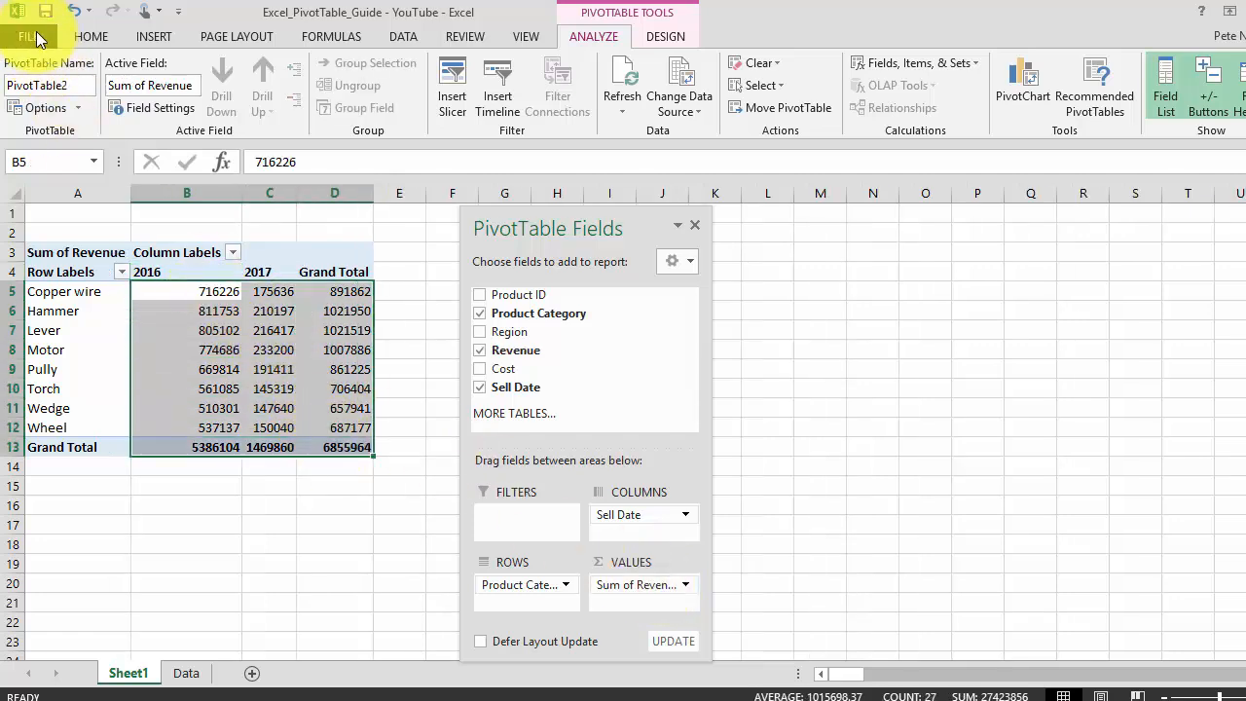
{"action": "left_click", "coordinate": [70, 34]}
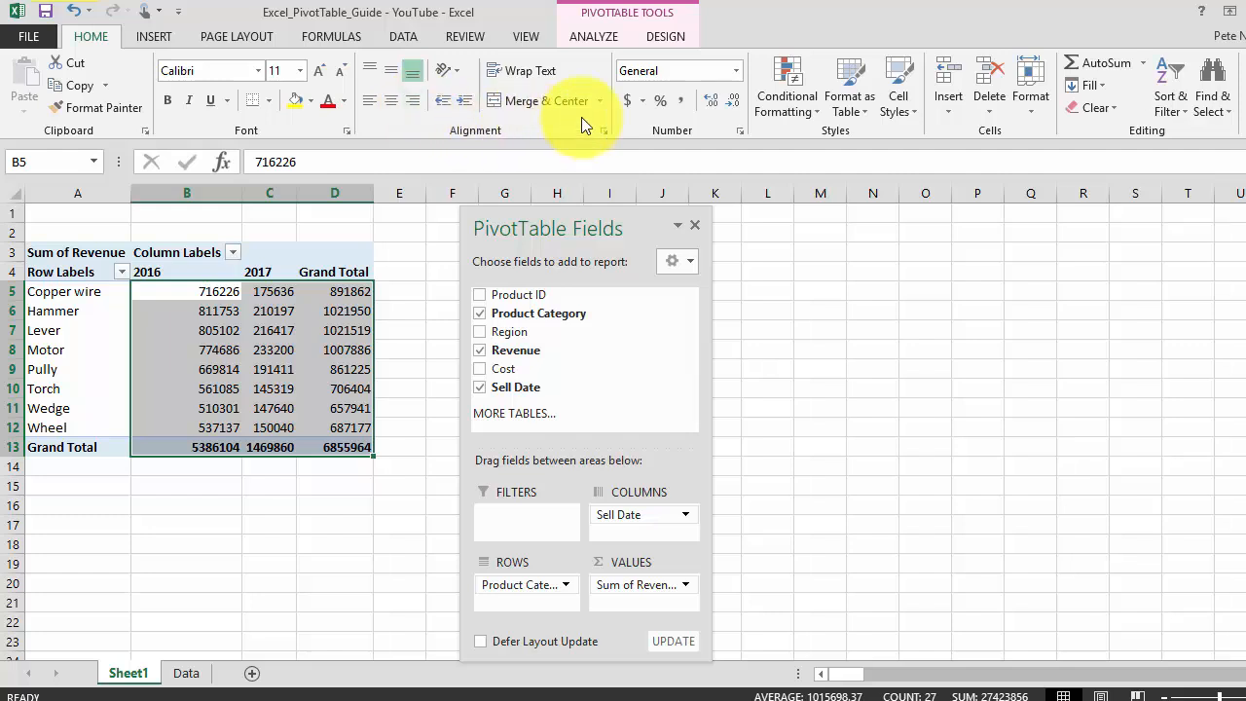
{"action": "left_click", "coordinate": [628, 100]}
{"action": "left_click", "coordinate": [732, 100]}
{"action": "left_click", "coordinate": [732, 100]}
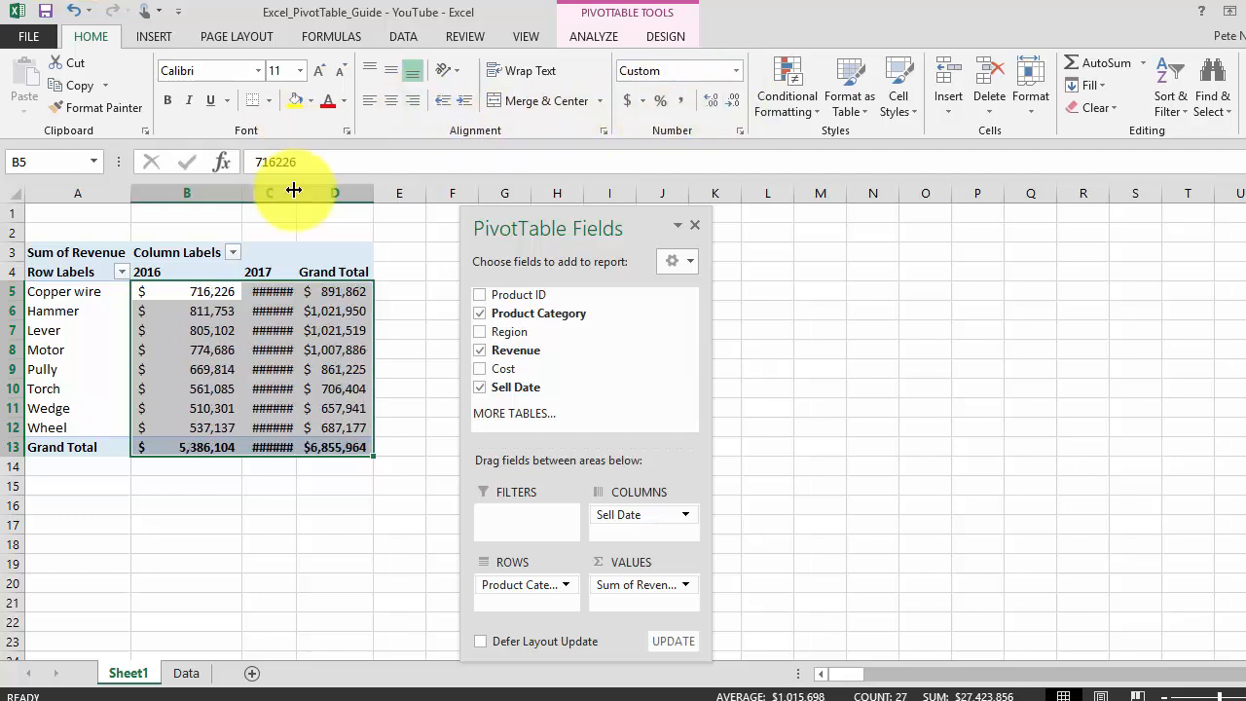
{"action": "left_click", "coordinate": [292, 291]}
{"action": "mouse_move", "coordinate": [353, 398]}
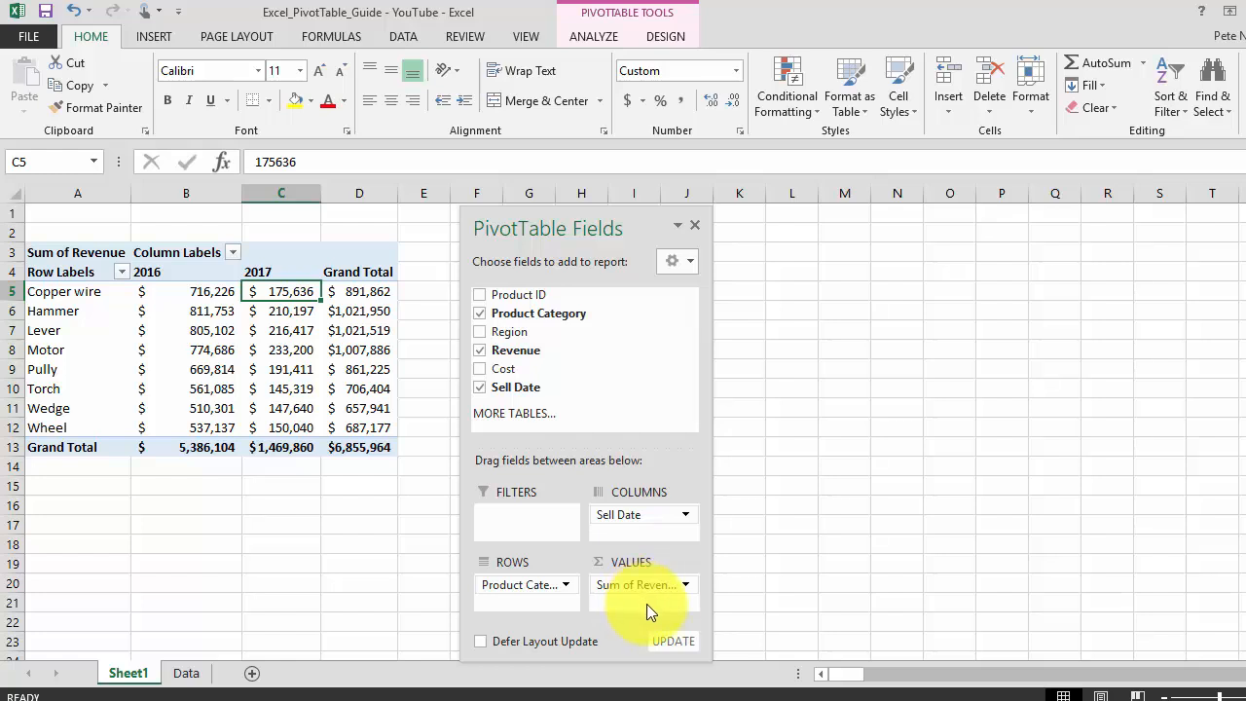
- Examine the summary functions in the Revenue value field settings, such as Count, Average and Max, without applying any
{"action": "left_click", "coordinate": [689, 585]}
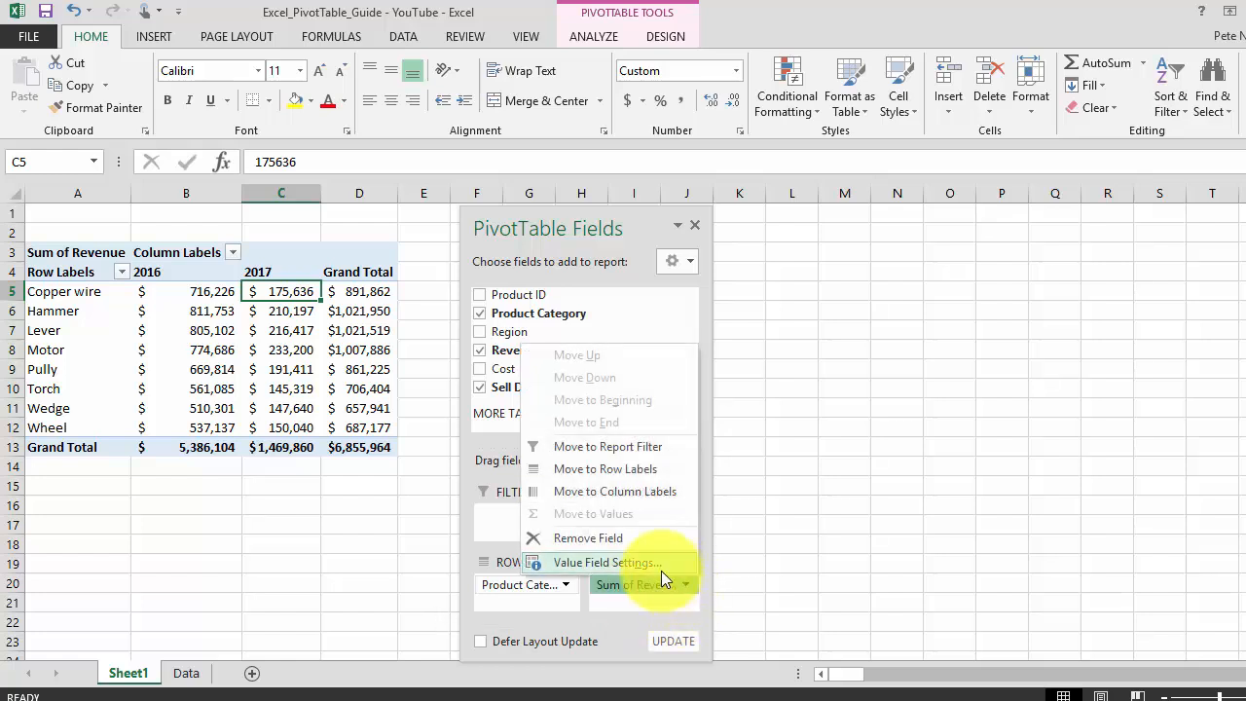
{"action": "left_click", "coordinate": [661, 568]}
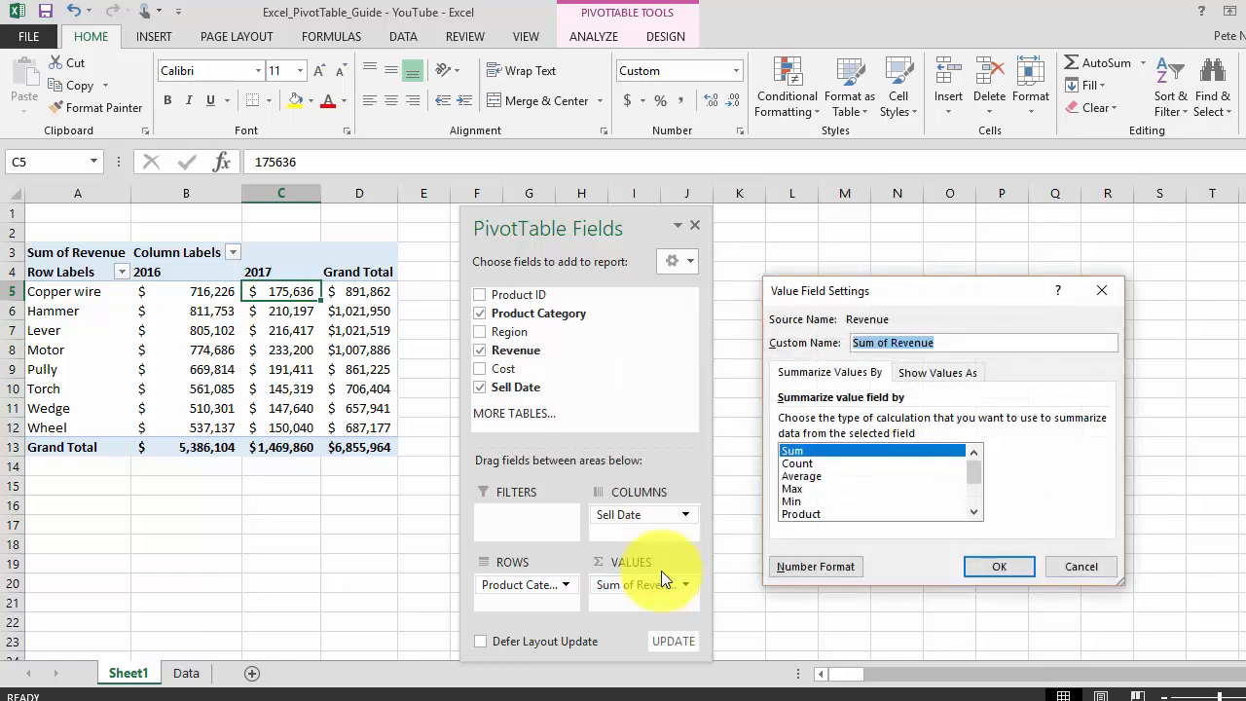
{"action": "left_click", "coordinate": [799, 466]}
{"action": "left_click", "coordinate": [798, 478]}
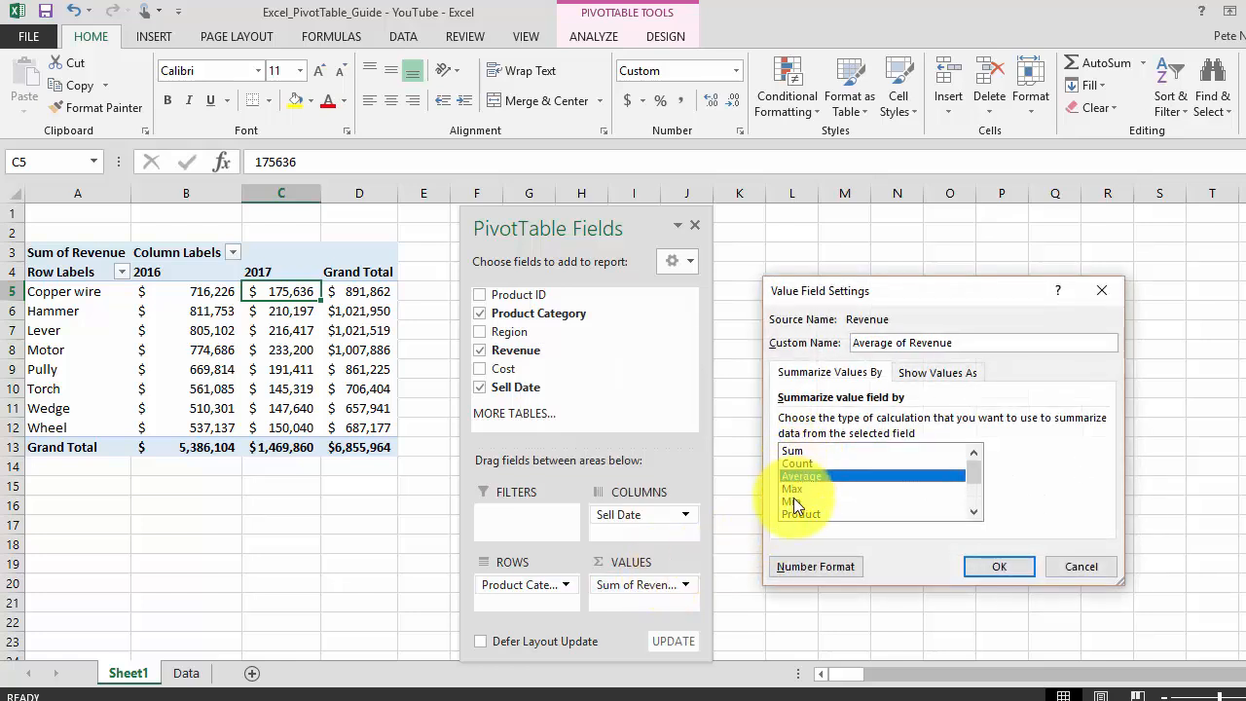
{"action": "left_click", "coordinate": [796, 488]}
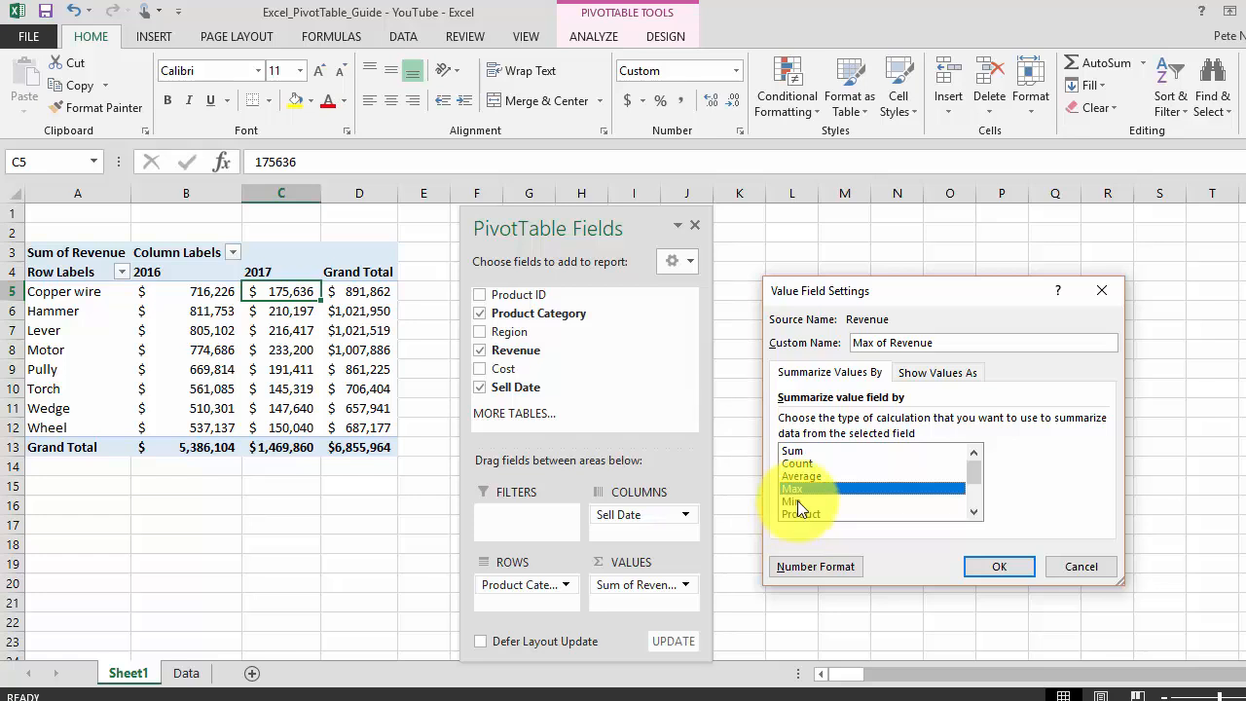
{"action": "left_click", "coordinate": [808, 453]}
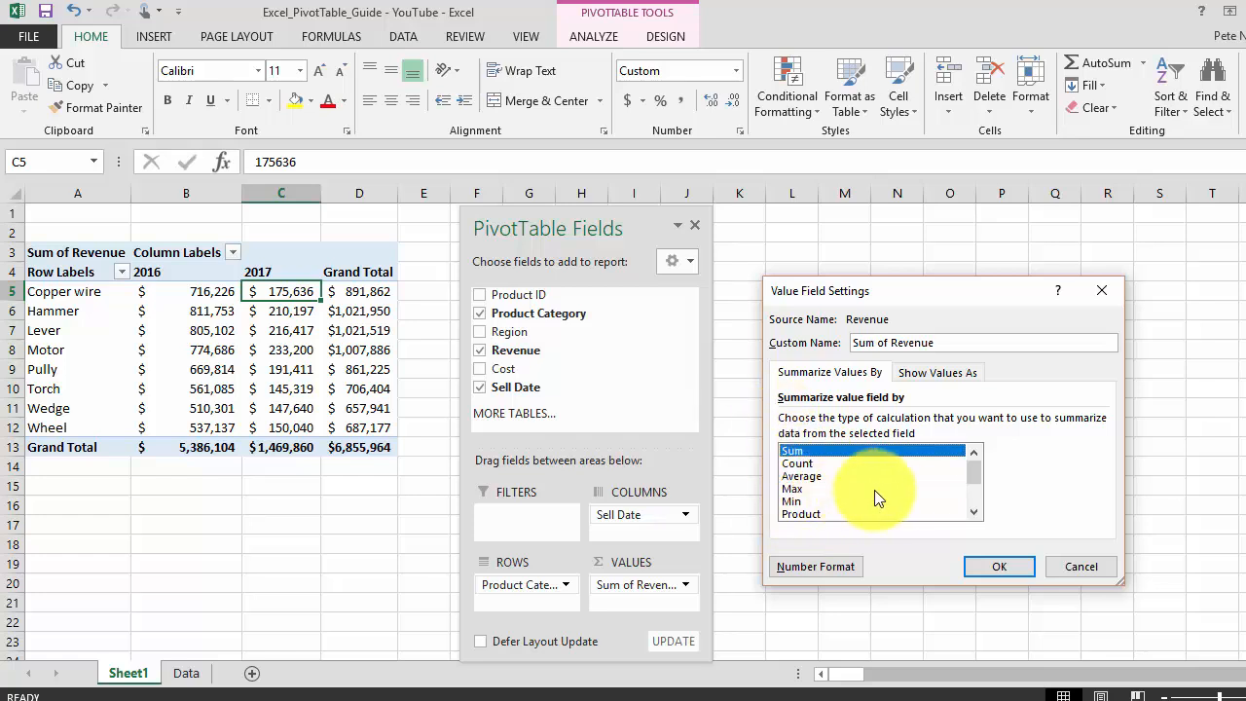
{"action": "left_click", "coordinate": [1080, 565]}
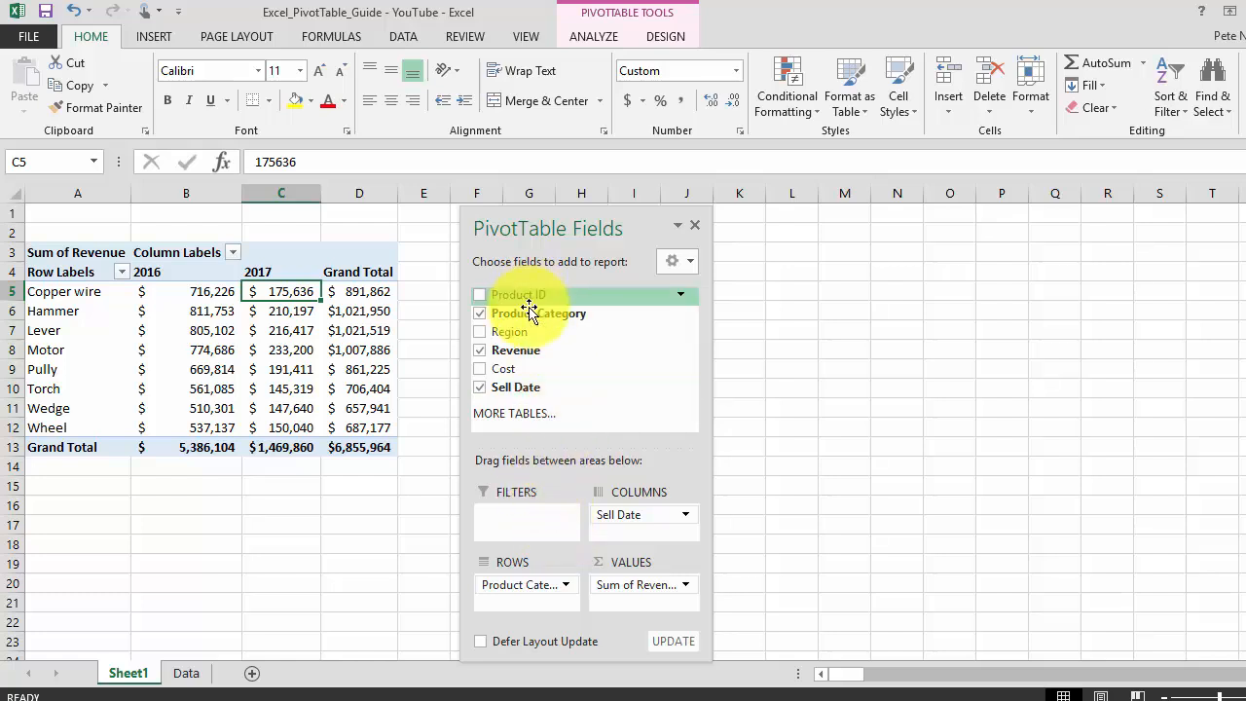
- Add Region as a report filter and limit the PivotTable to Brazil, with multiple-item selection enabled
{"action": "left_click_drag", "start_coordinate": [533, 388], "coordinate": [534, 516]}
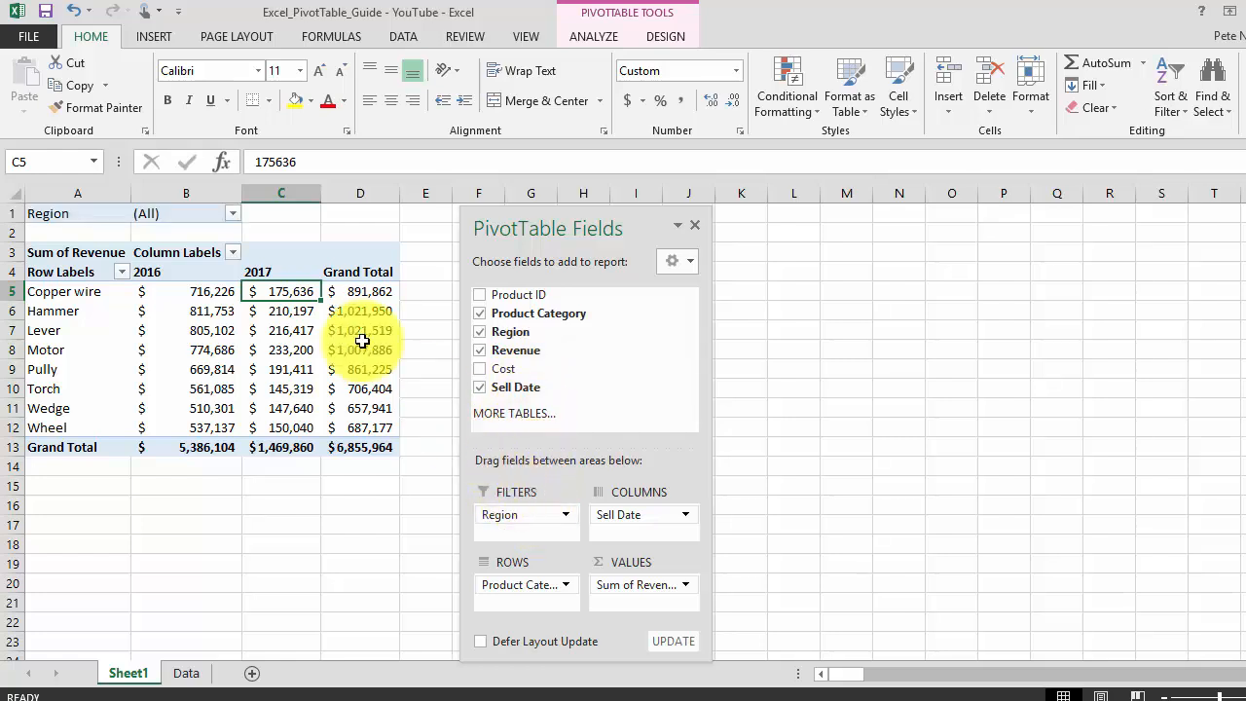
{"action": "left_click", "coordinate": [233, 213]}
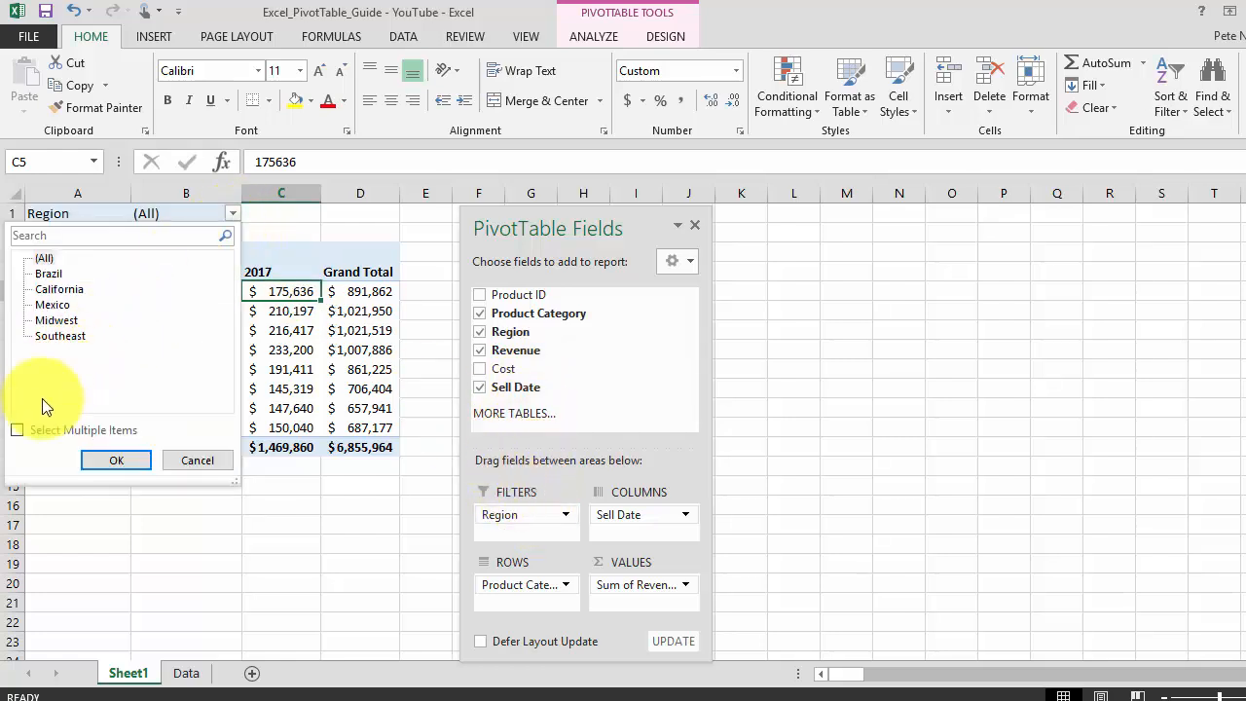
{"action": "left_click", "coordinate": [16, 430]}
{"action": "left_click", "coordinate": [39, 273]}
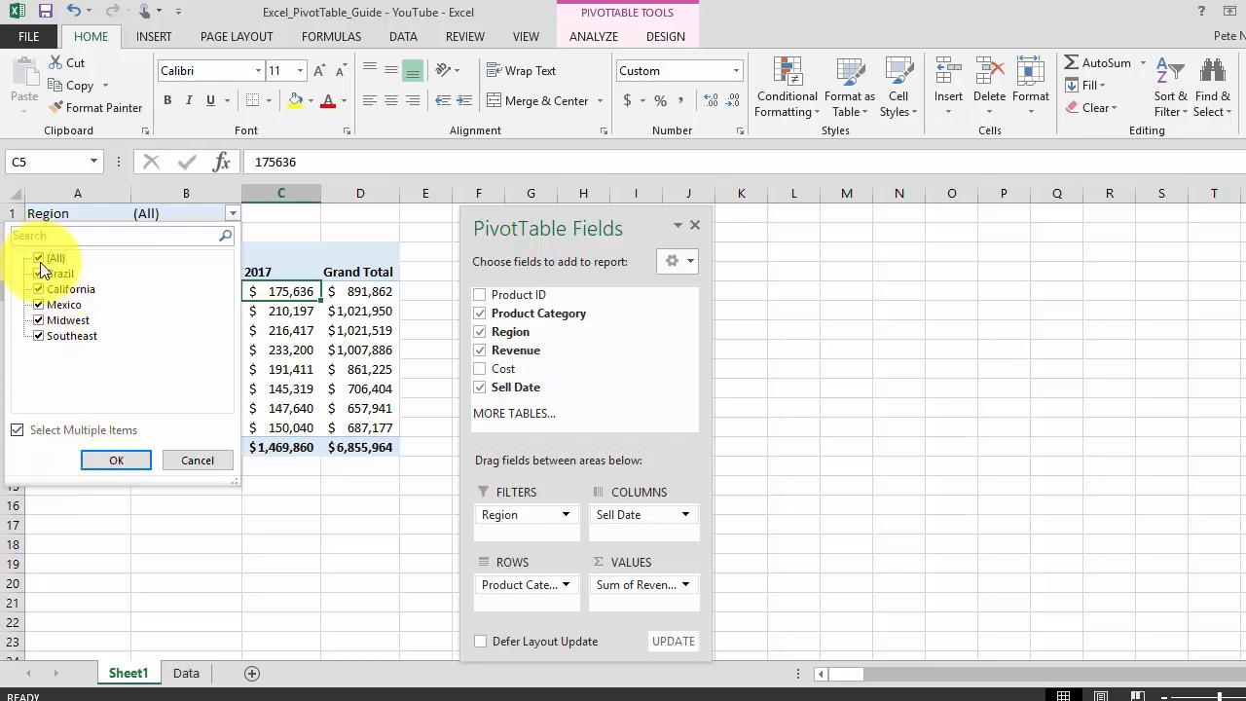
{"action": "left_click", "coordinate": [39, 259]}
{"action": "left_click", "coordinate": [41, 257]}
{"action": "left_click", "coordinate": [39, 273]}
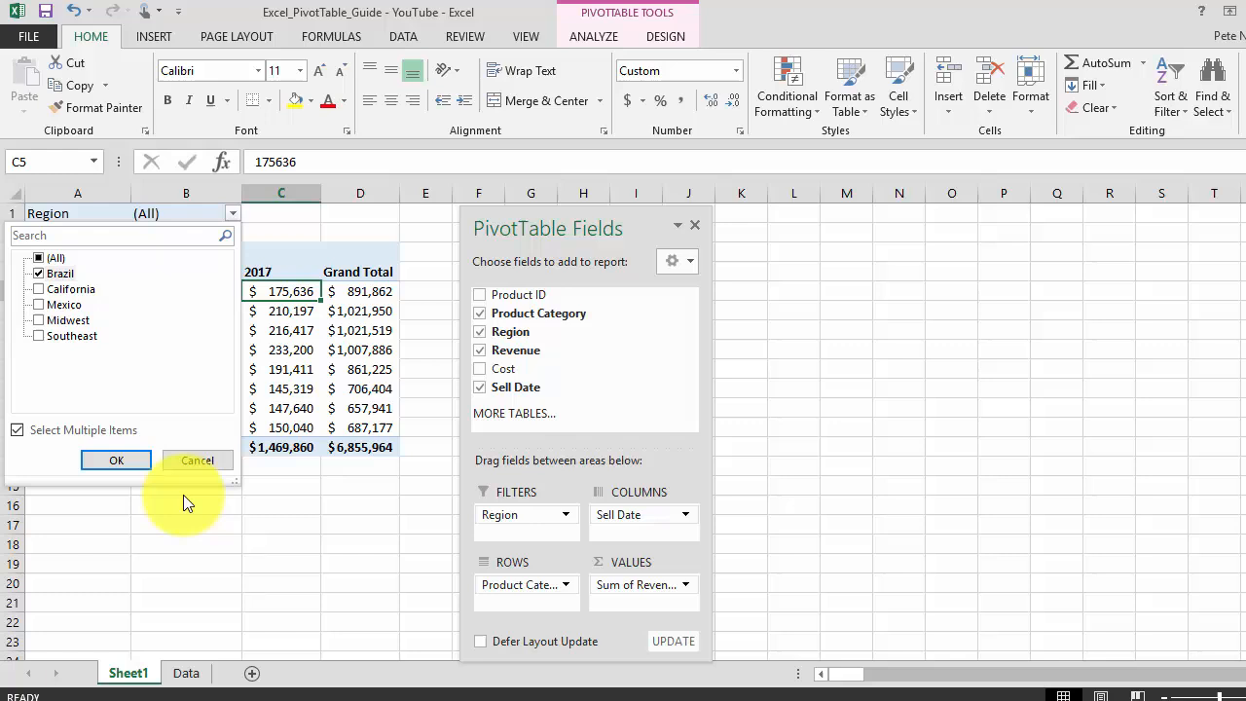
{"action": "left_click", "coordinate": [144, 462]}
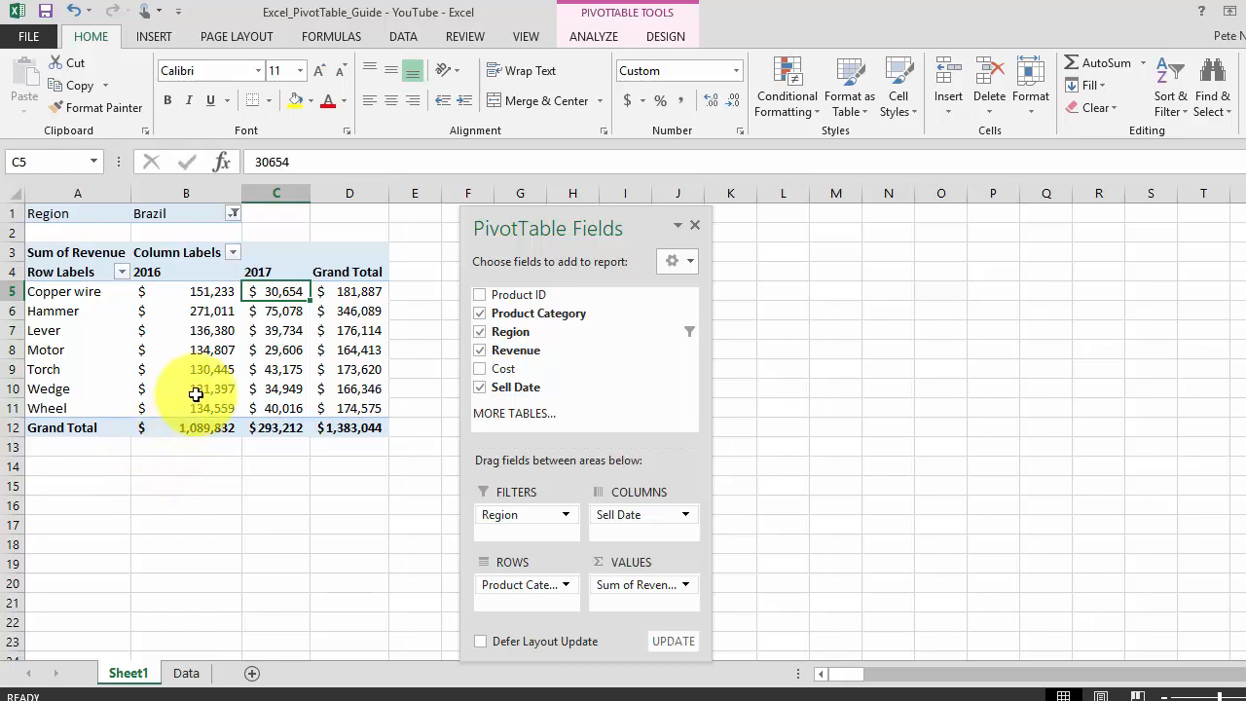
- Sort the product categories by their 2017 revenue from largest to smallest
{"action": "right_click", "coordinate": [288, 291]}
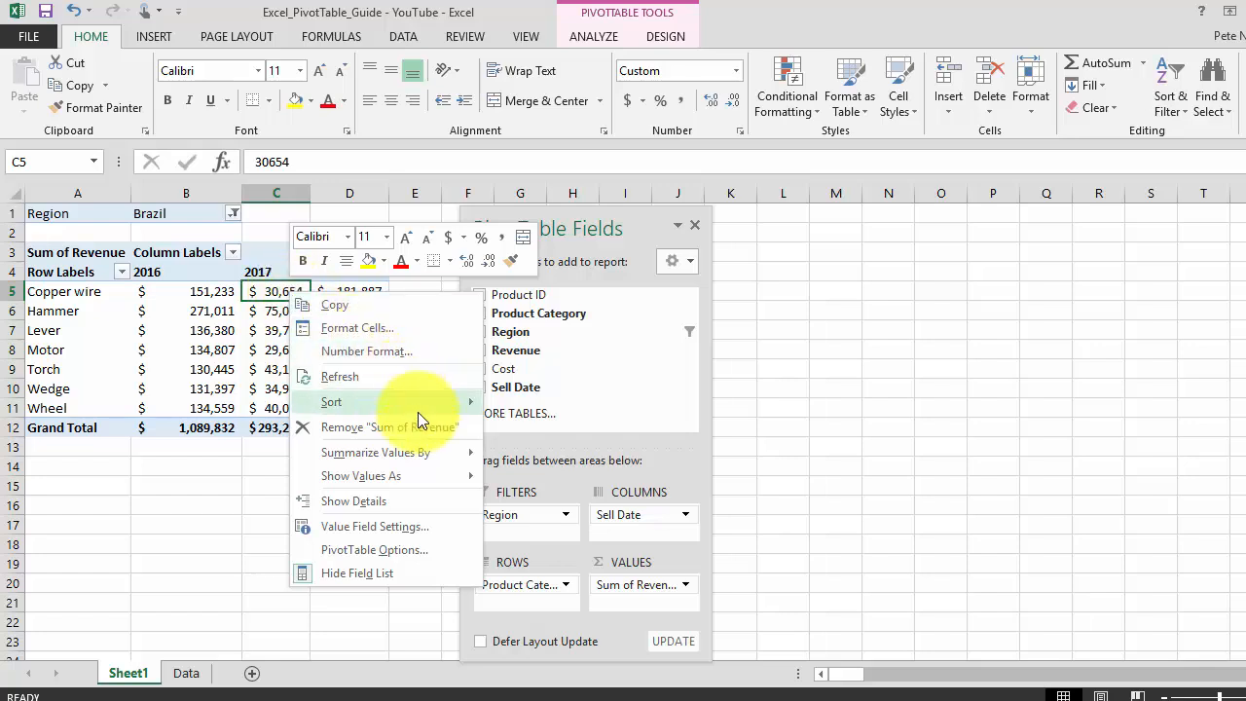
{"action": "mouse_move", "coordinate": [428, 403]}
{"action": "left_click", "coordinate": [541, 429]}
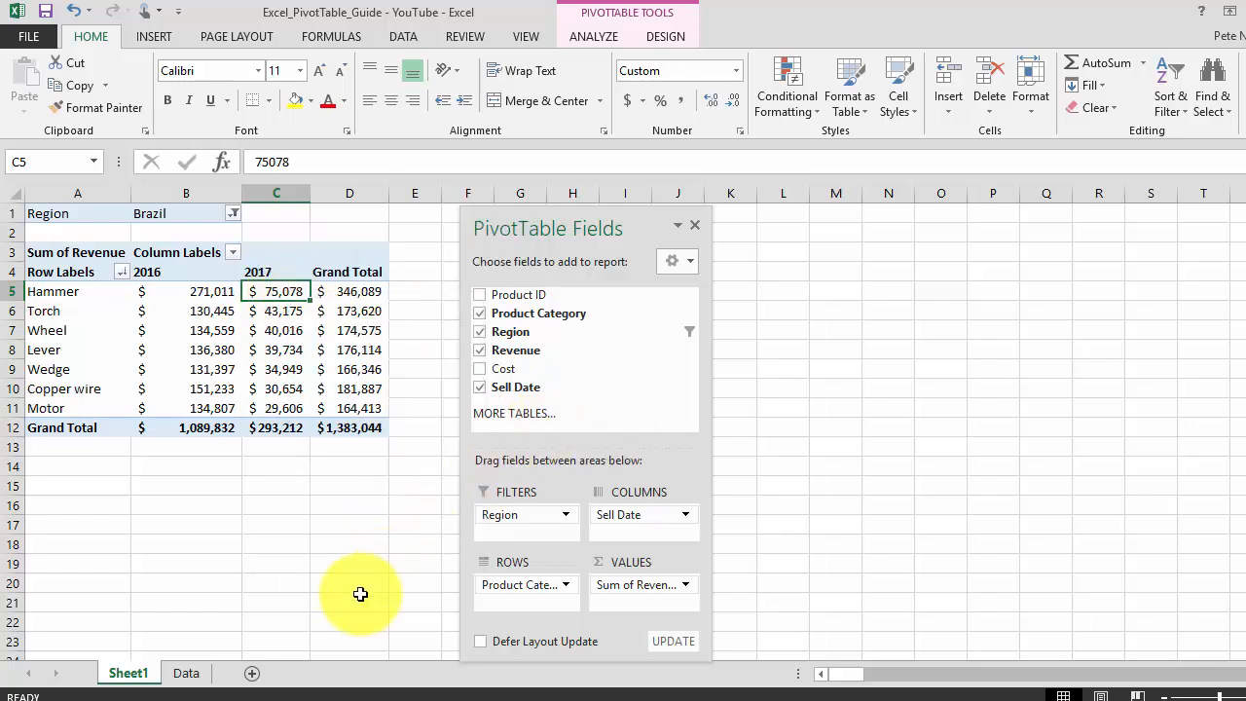